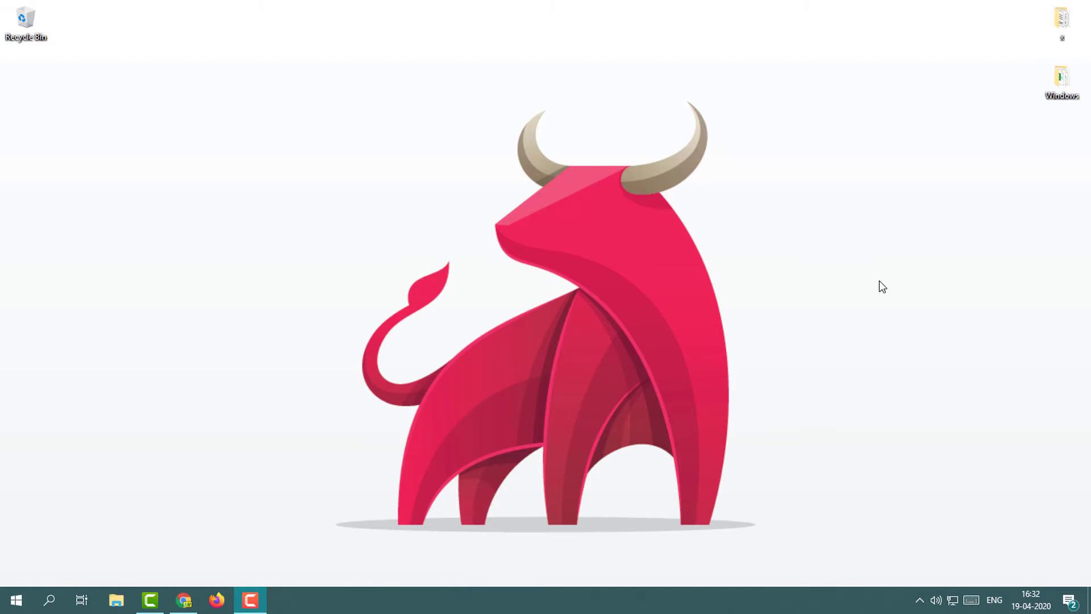
Launch Word via Windows search for winword and create a blank document
key("super")
type("winwor")
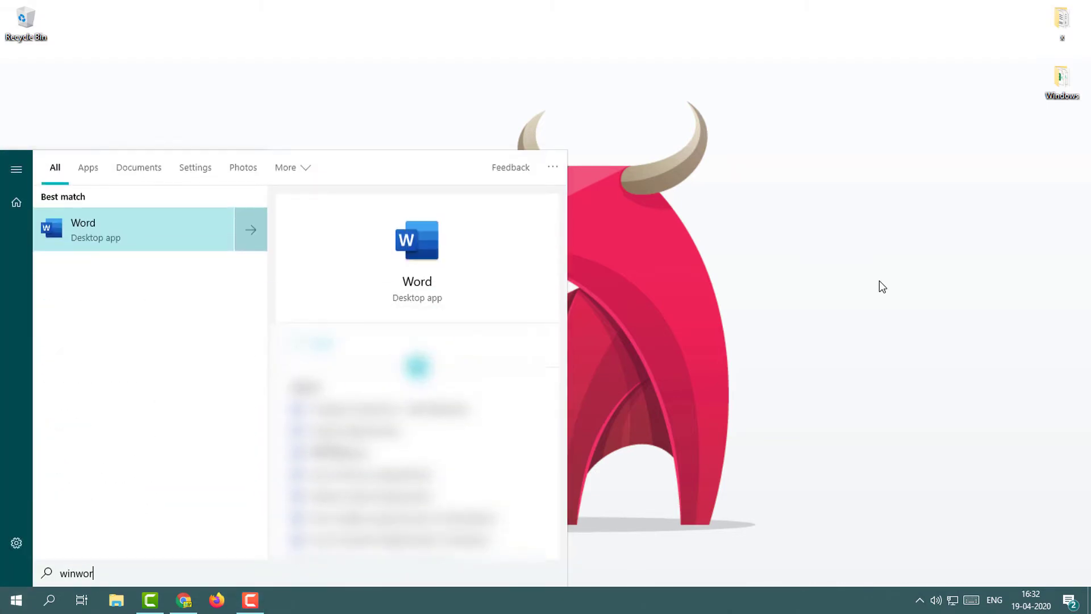
type("d")
key("Return")
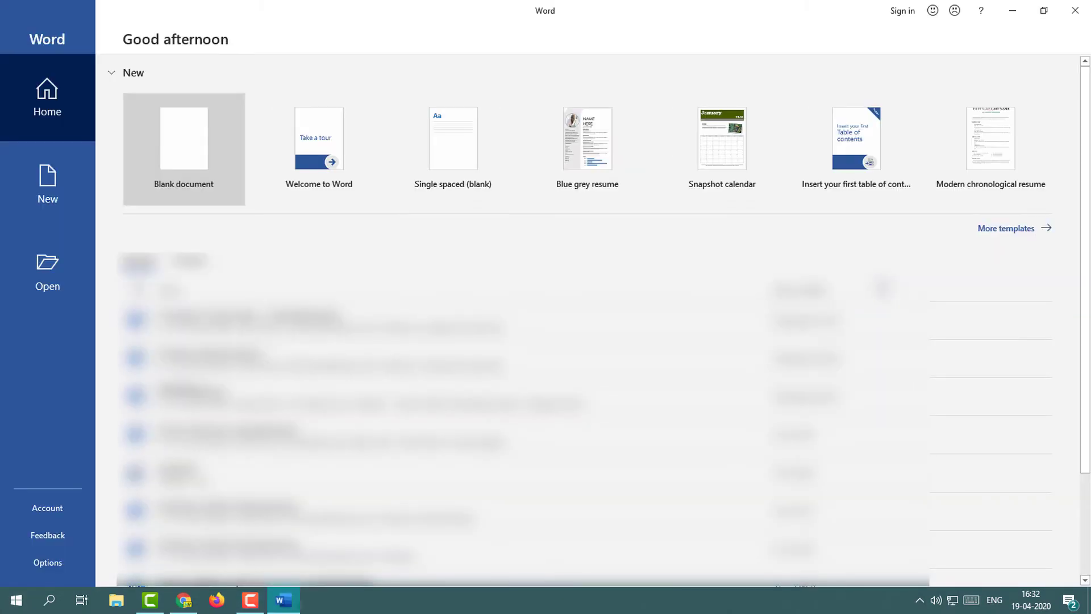
left_click(200, 139)
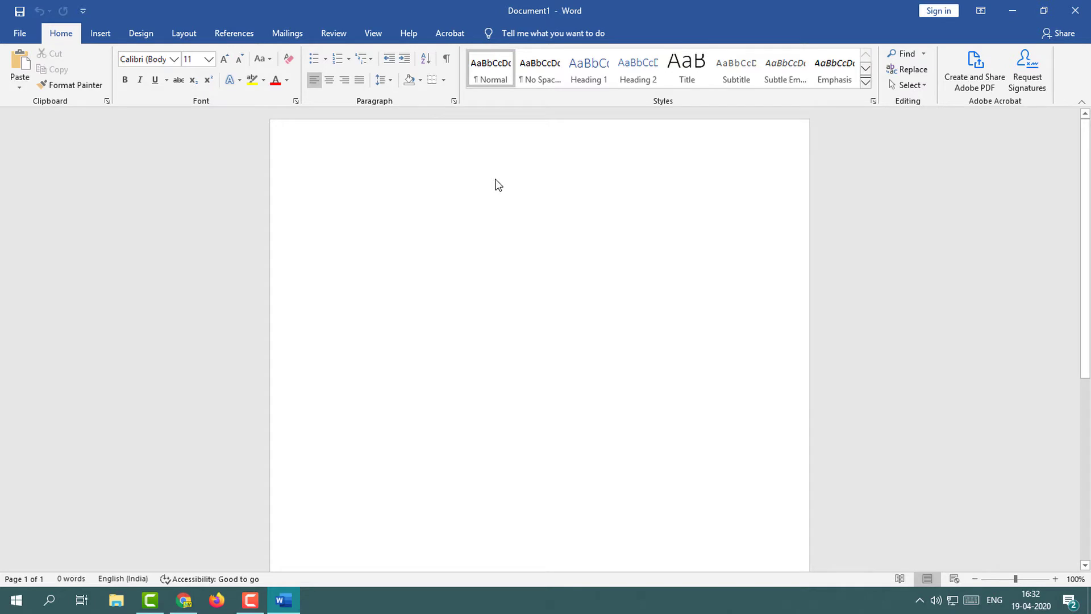
Open Word Options from the File page and show the Proofing settings
left_click(16, 36)
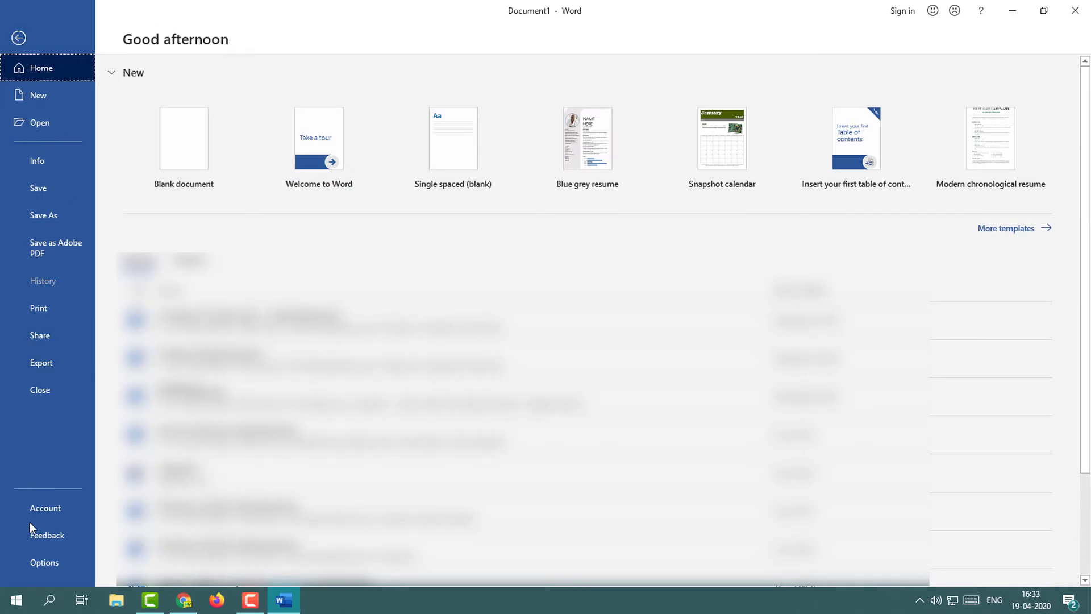
left_click(54, 563)
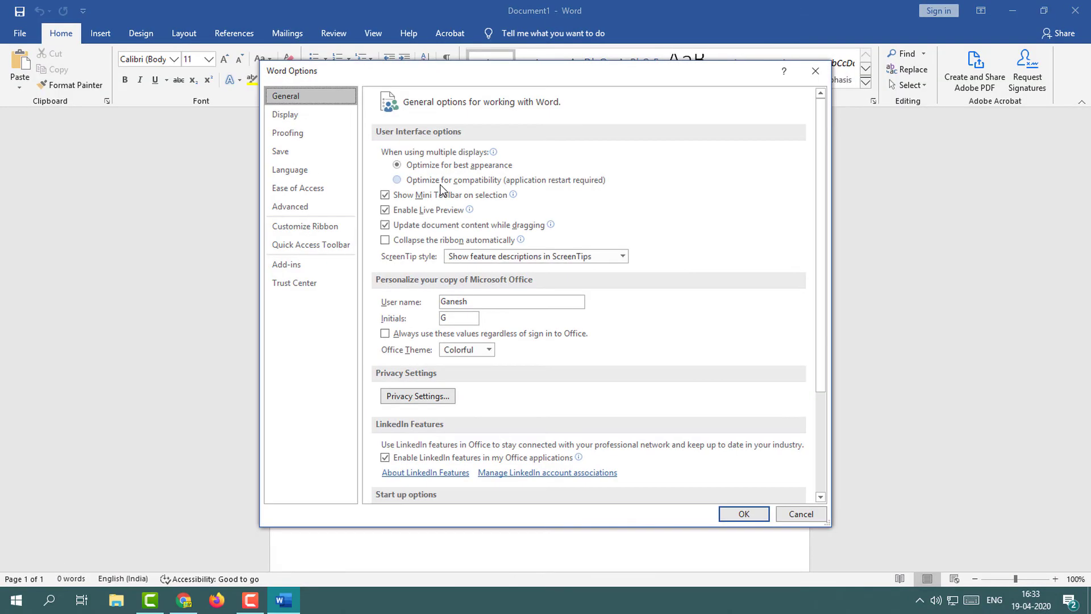
left_click_drag(264, 72, 255, 89)
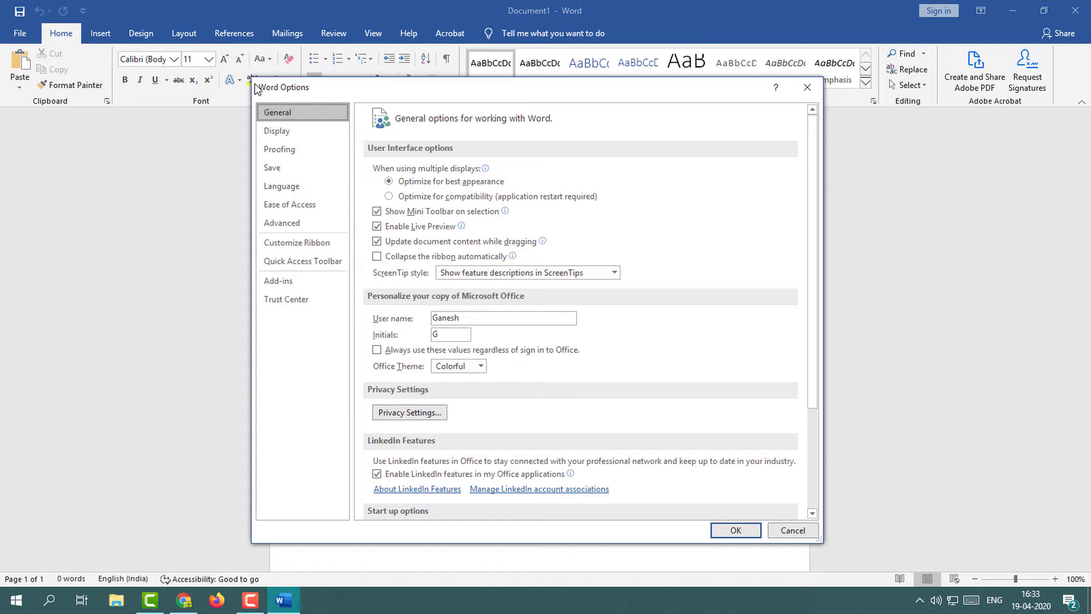
left_click(283, 153)
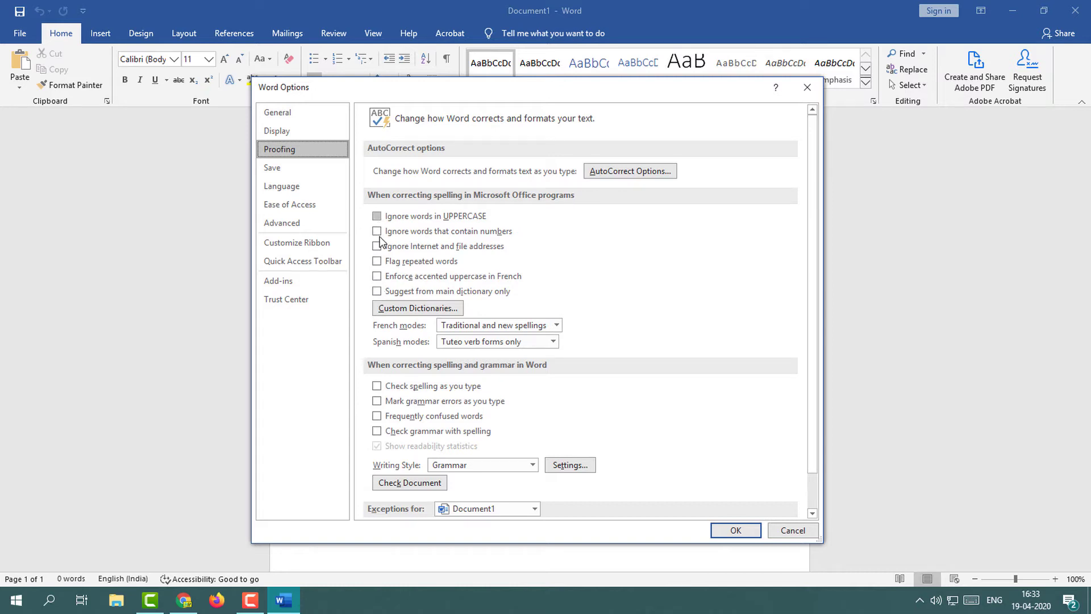
Turn off spell checking as you type and grammar checking, then apply
left_click(378, 387)
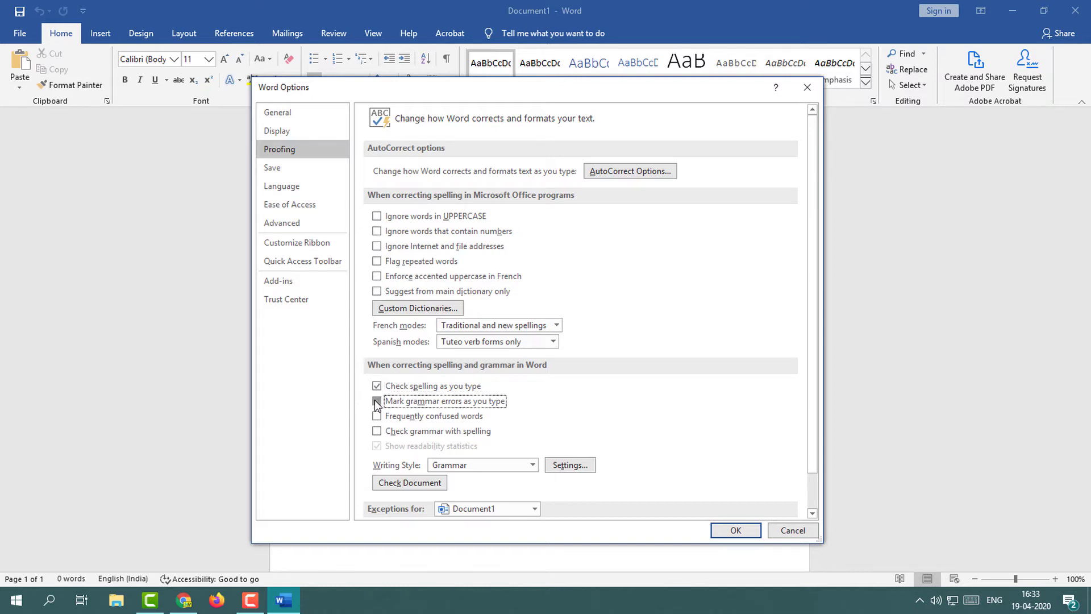
left_click(376, 386)
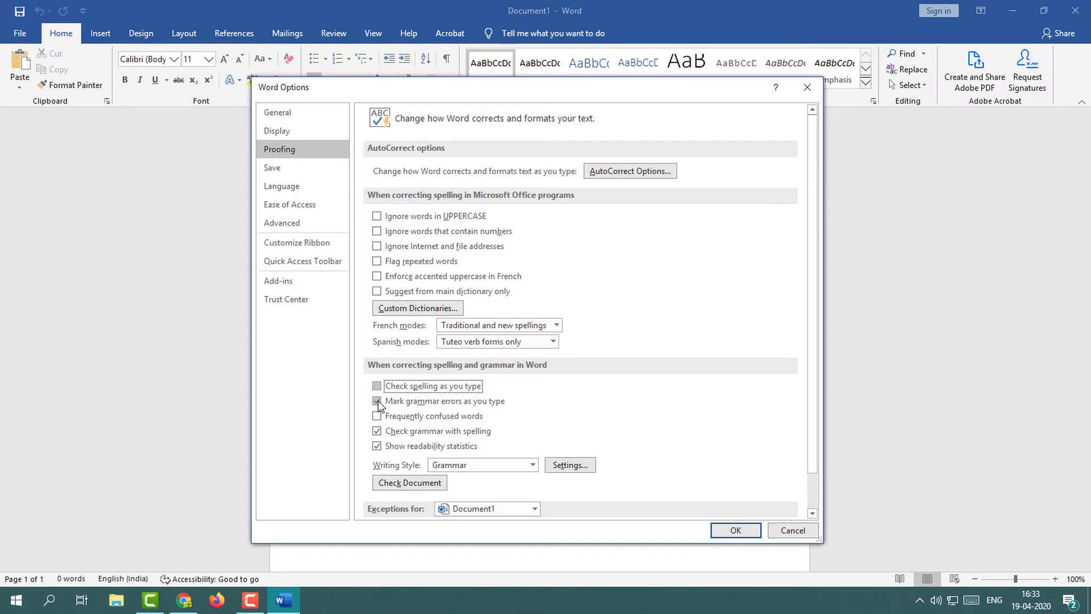
left_click(377, 430)
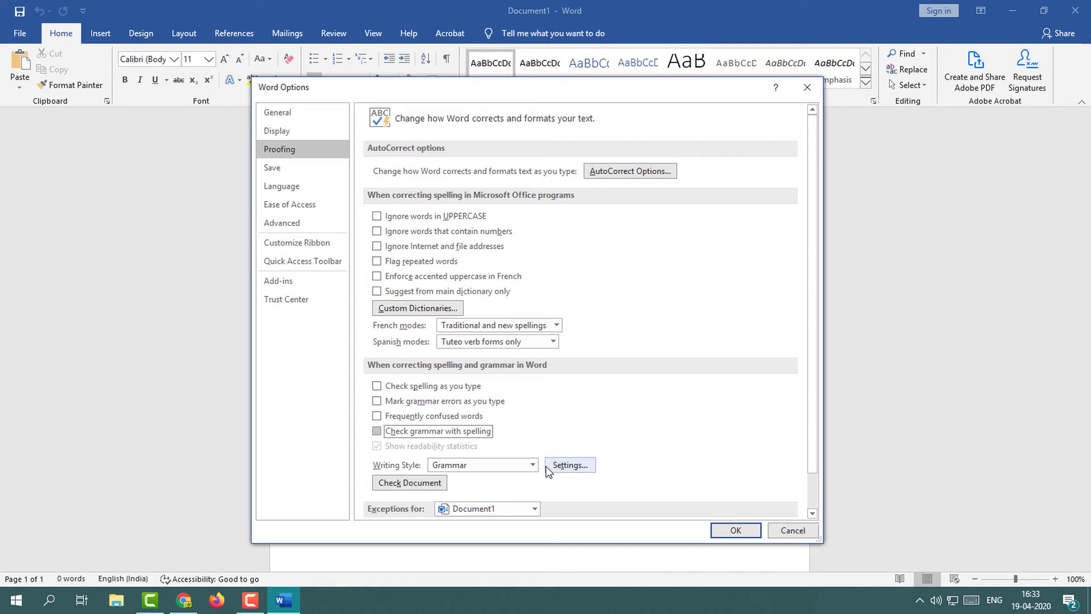
left_click(734, 529)
type("dfasdf ")
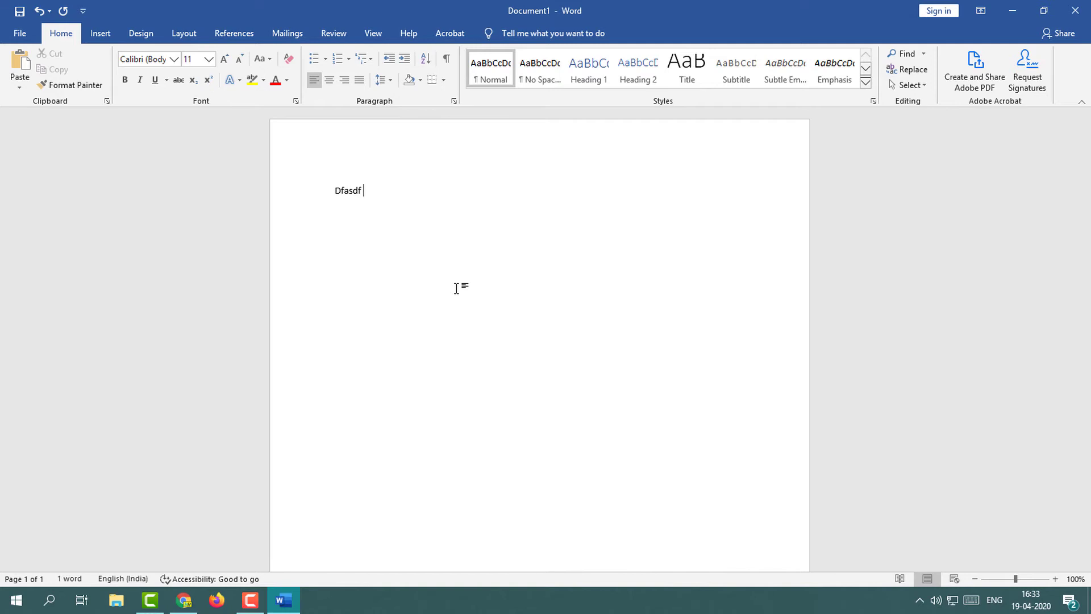
type("fdasfas dfasdfa ")
type("sdfasd sdfasdfa ")
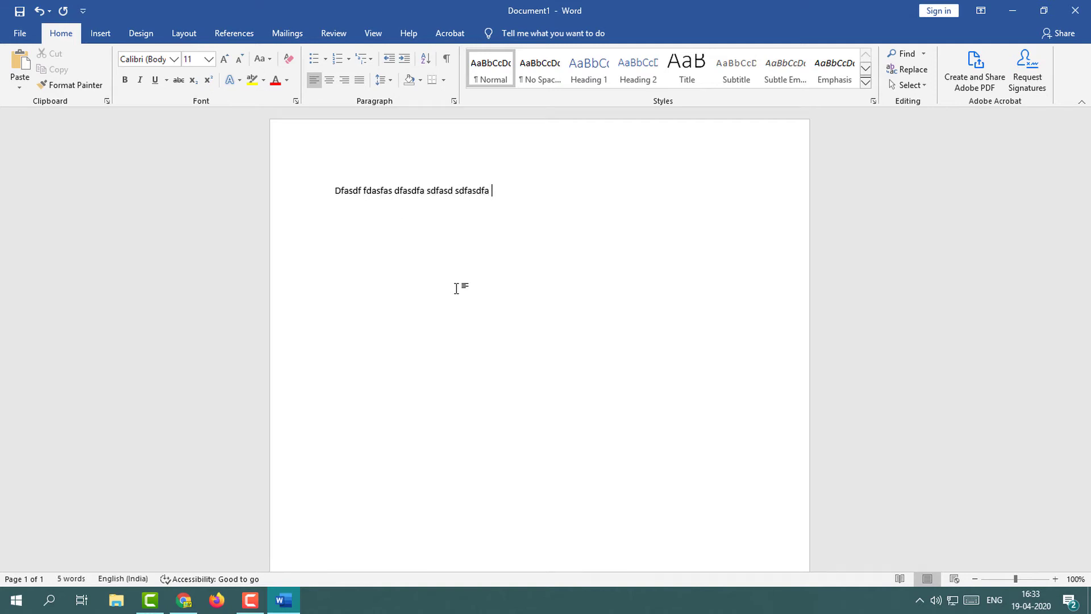
type("fsdfasd")
Start a new line below the nonsense words and bring up the File backstage page
key("Return")
left_click(20, 33)
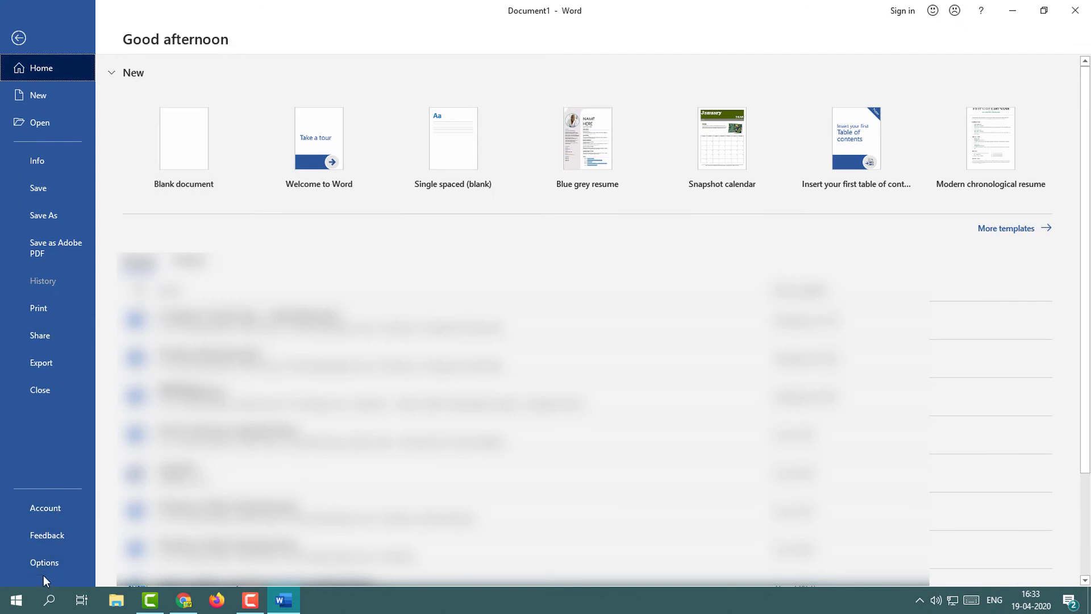
Enable UPPERCASE ignoring, repeated words, French accents, as-you-type spelling and confused-word checks, then apply
key("Escape")
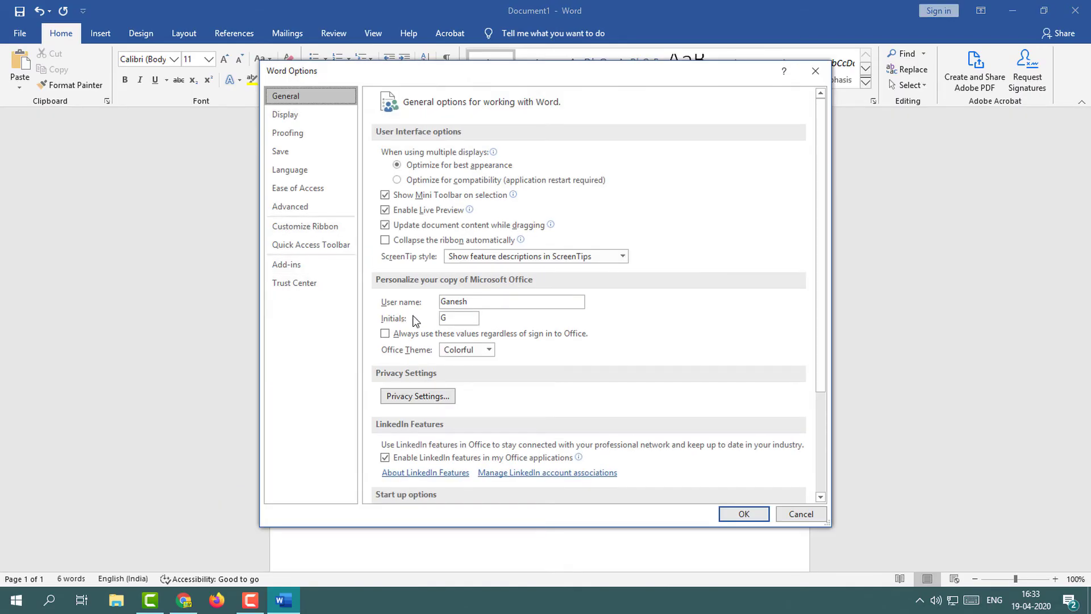
left_click(290, 133)
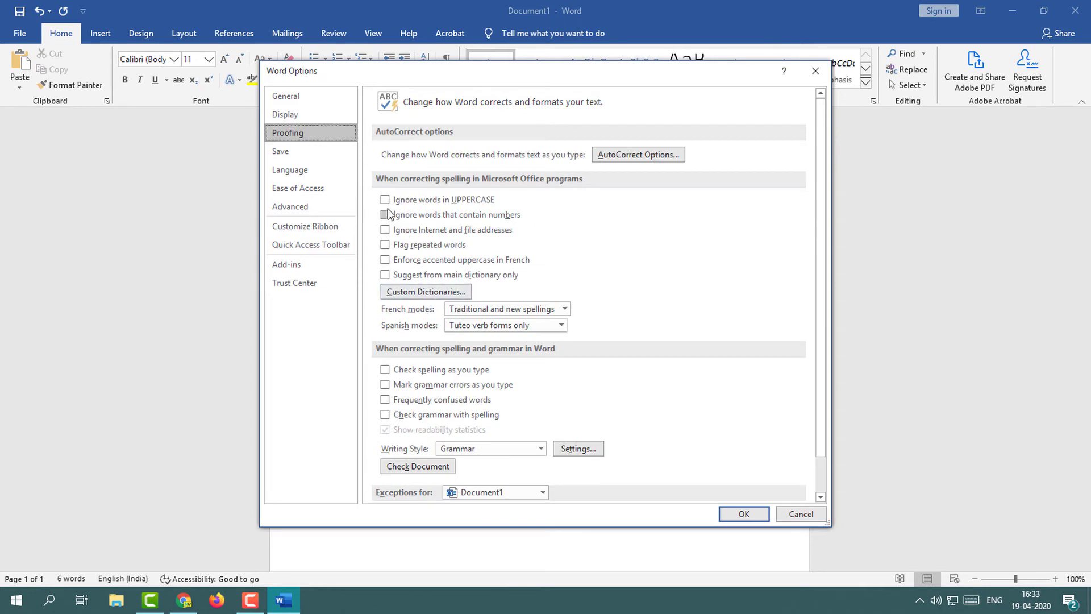
left_click(386, 201)
left_click(385, 229)
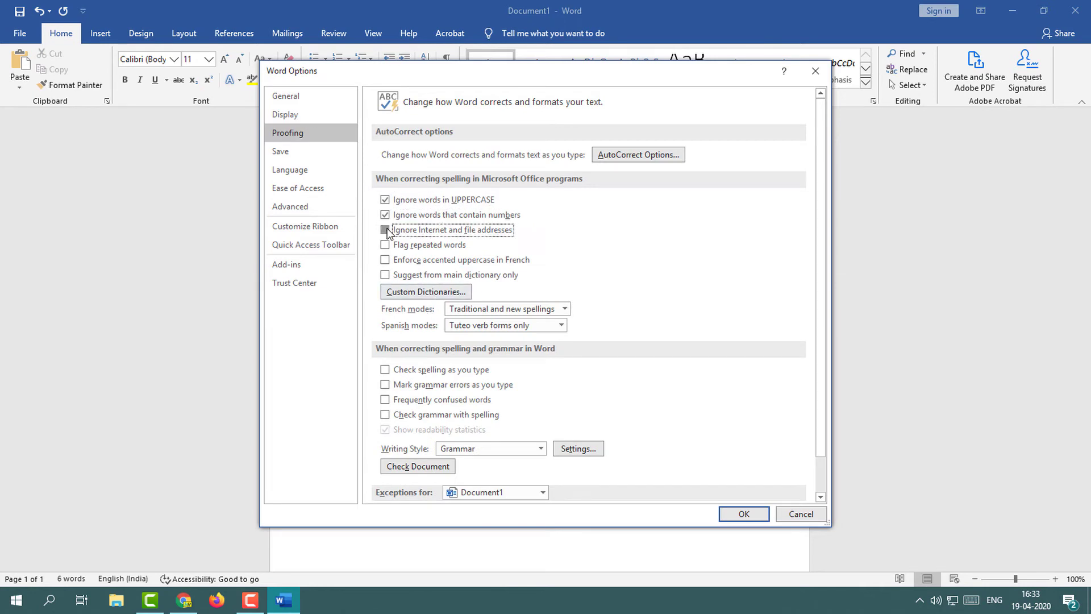
left_click(385, 261)
left_click(385, 370)
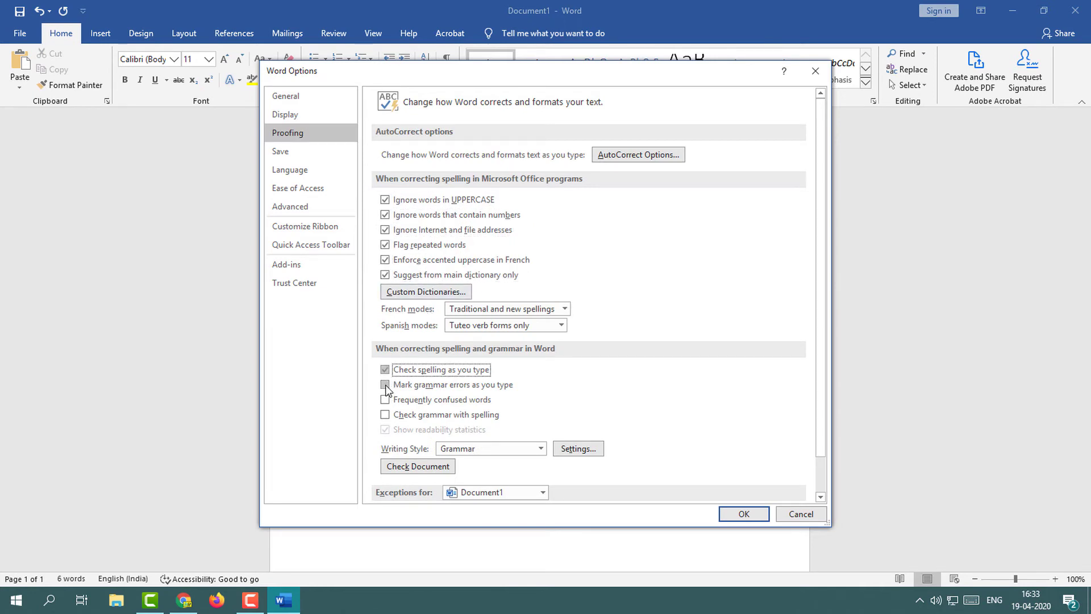
left_click(386, 399)
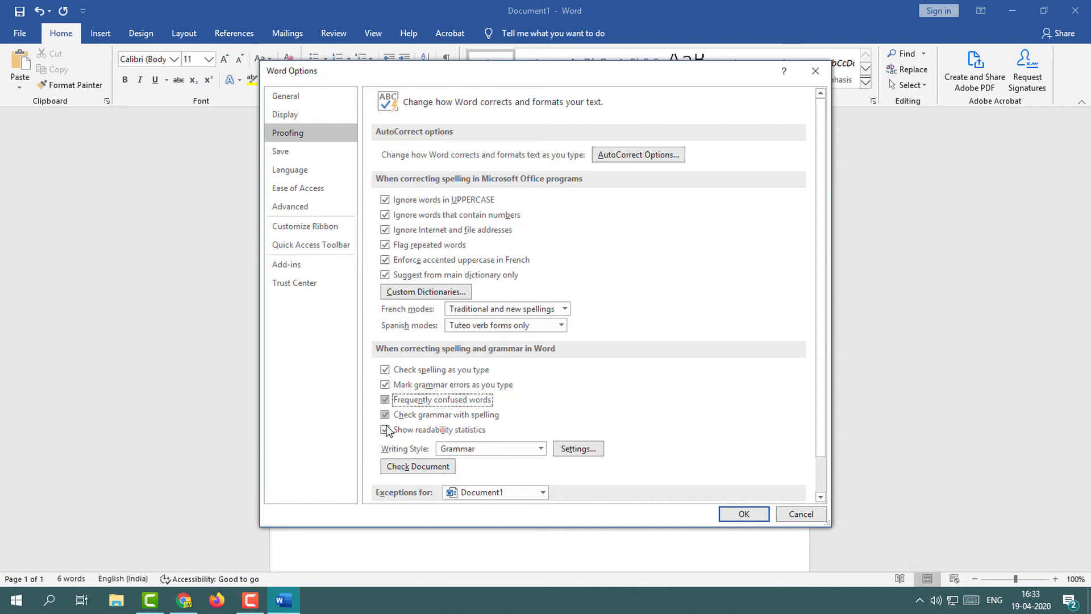
left_click(743, 514)
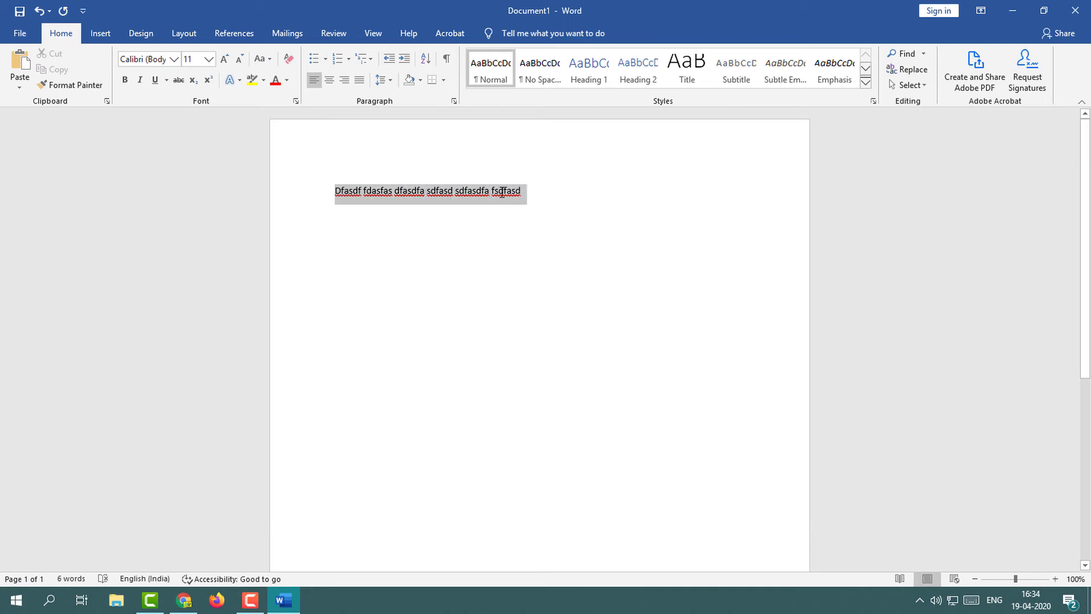
Delete the nonsense word line and the test word Vijajhksdf from the document
left_click_drag(332, 193, 524, 193)
key("Delete")
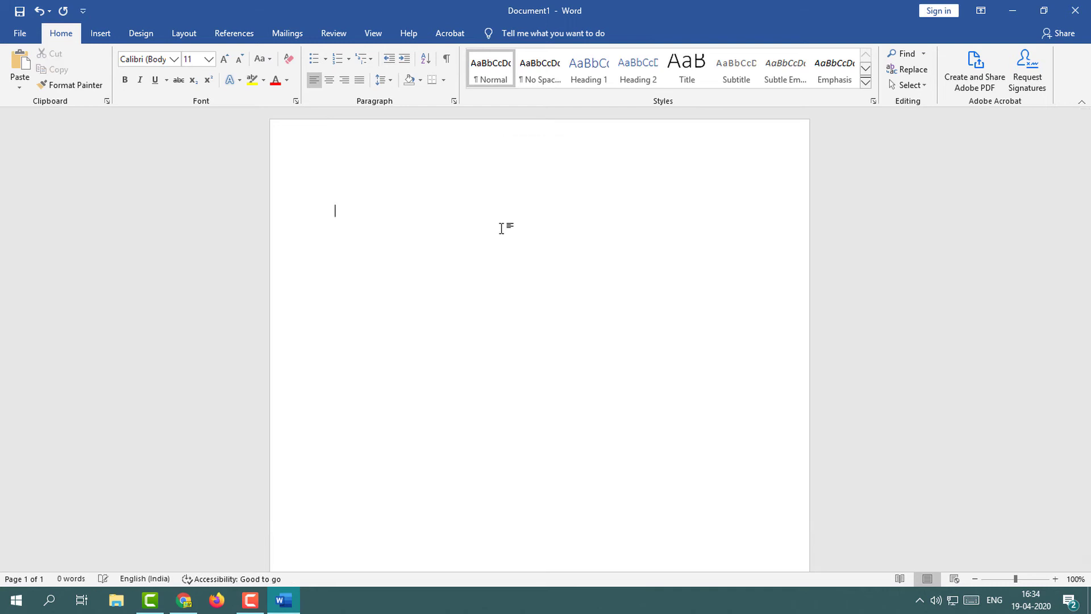
type("V")
type("ijajhksdf")
key("ctrl+a")
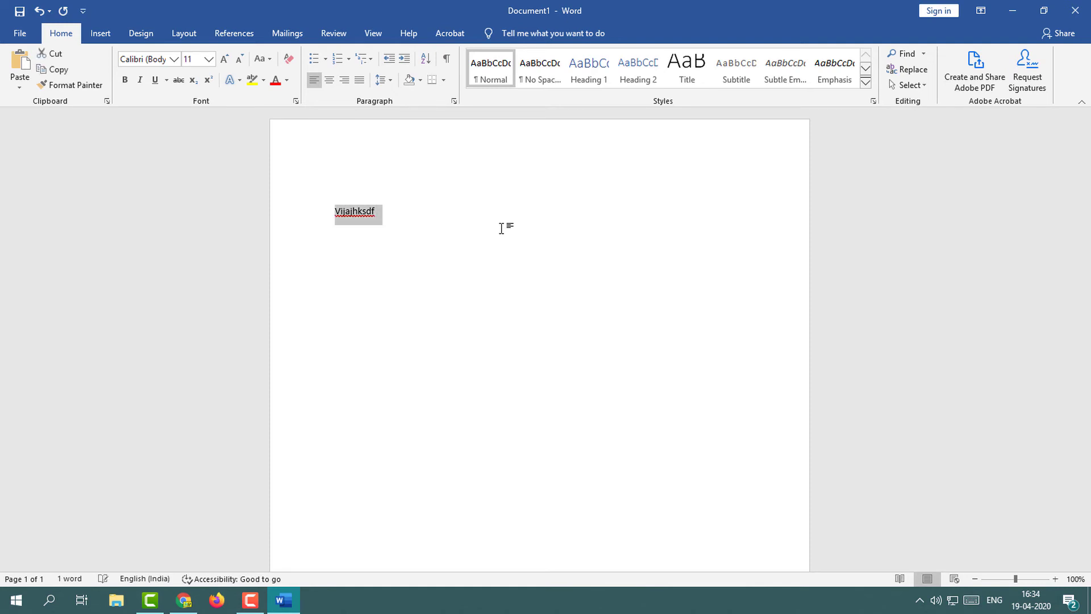
key("Delete")
type("An")
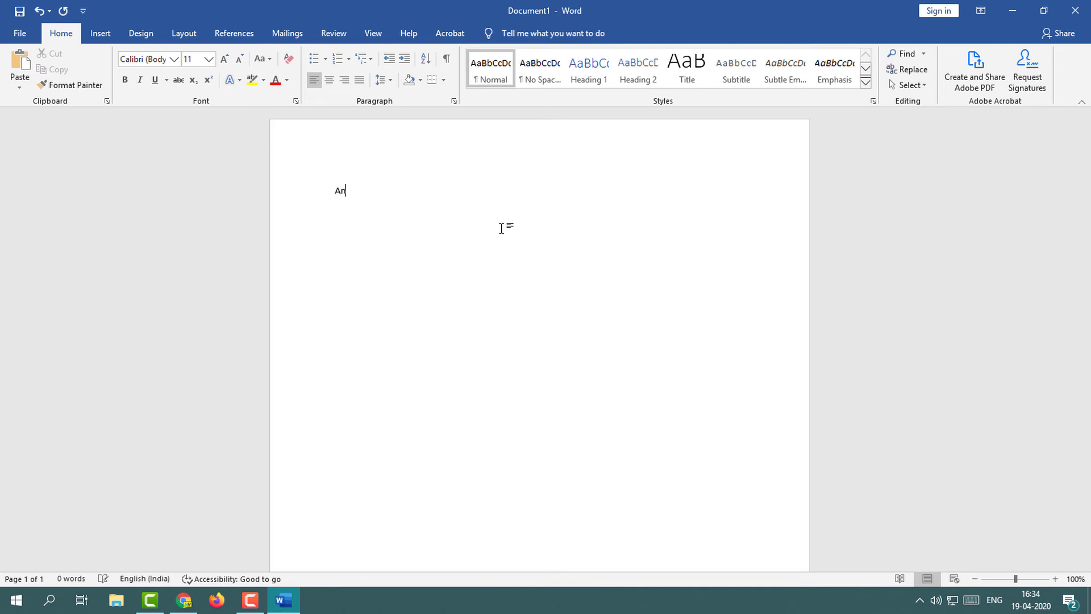
type("imal ")
type("A")
type("n")
type("u")
type("mal")
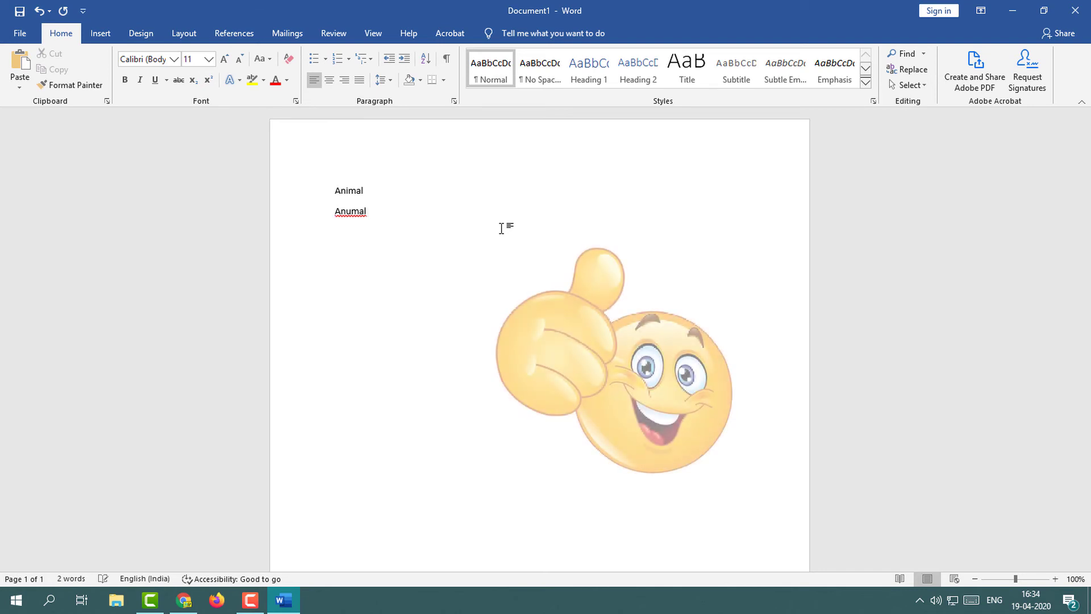